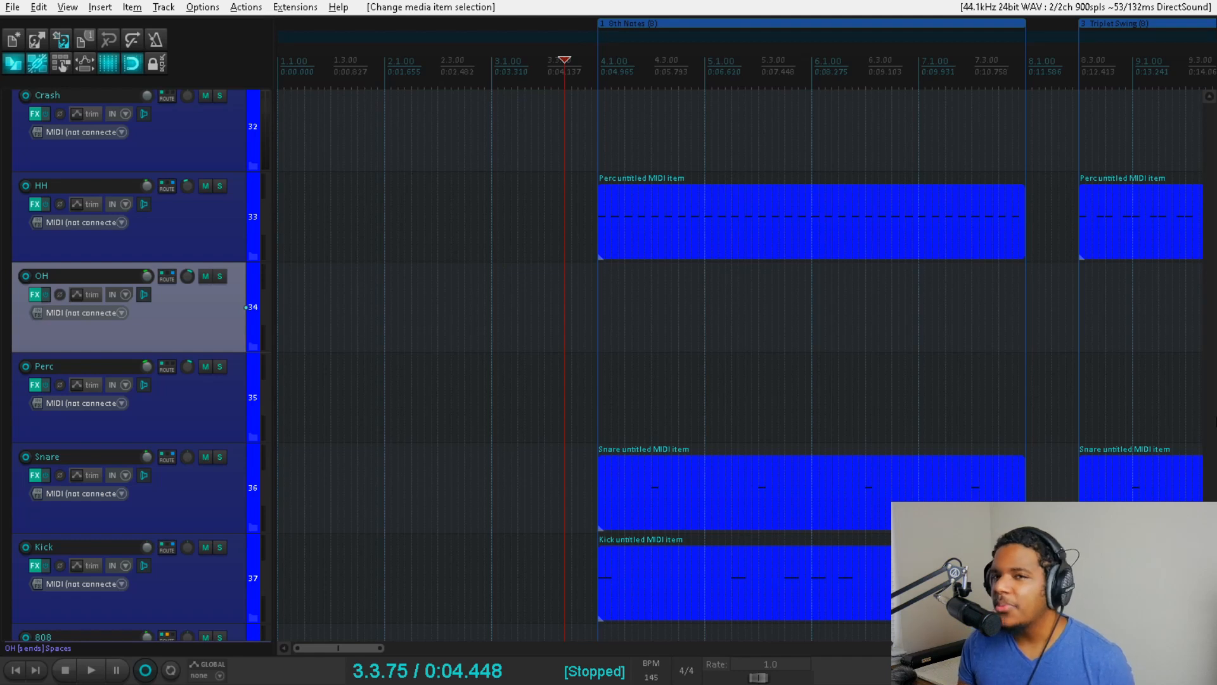
- Play the 8th Notes region of the drum pattern from just before bar 4, and stop at its end
key("space")
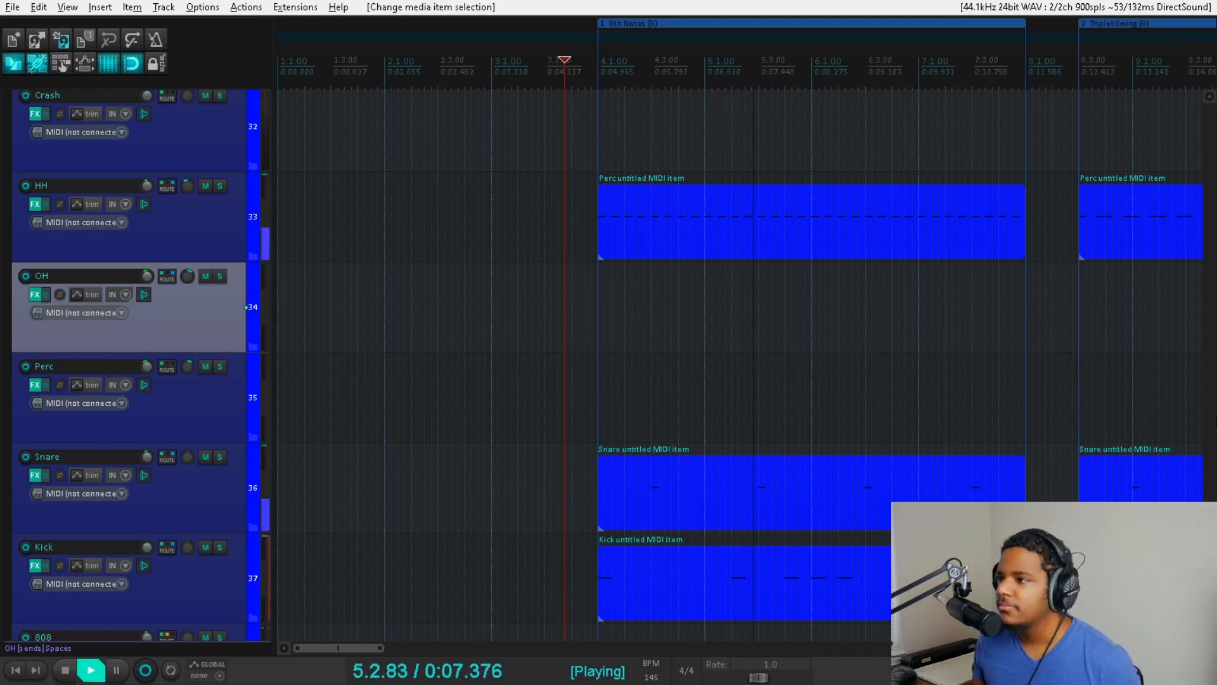
scroll(895, 327, "down", 2)
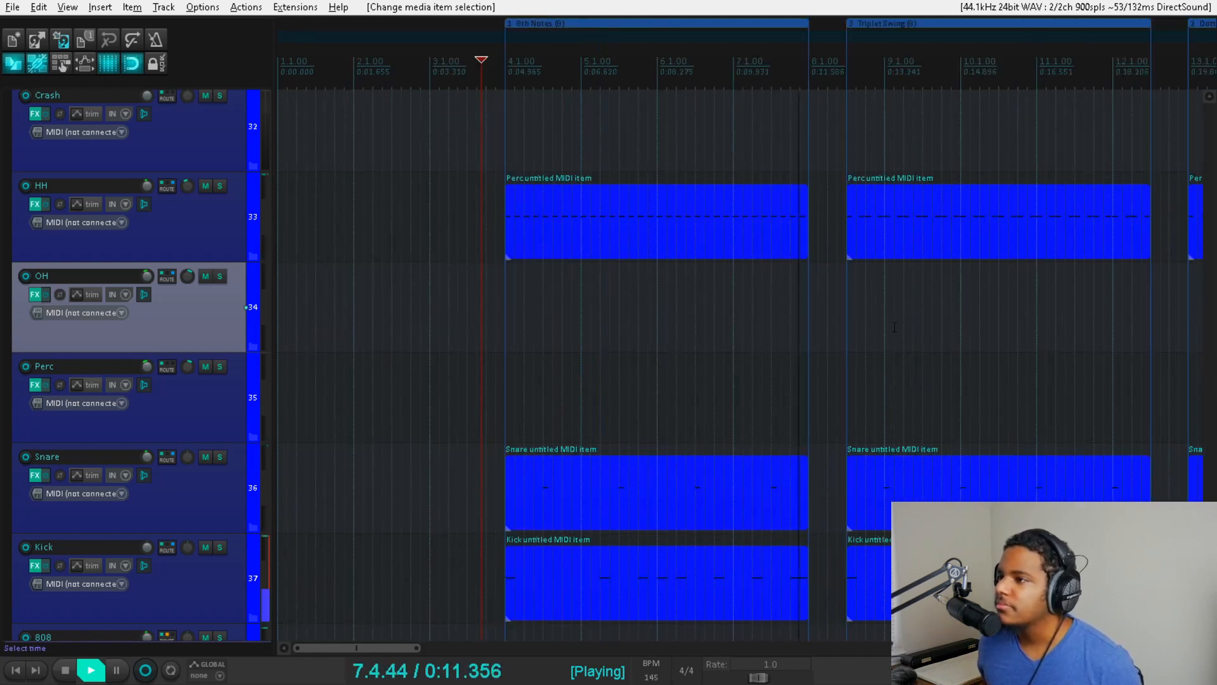
key("space")
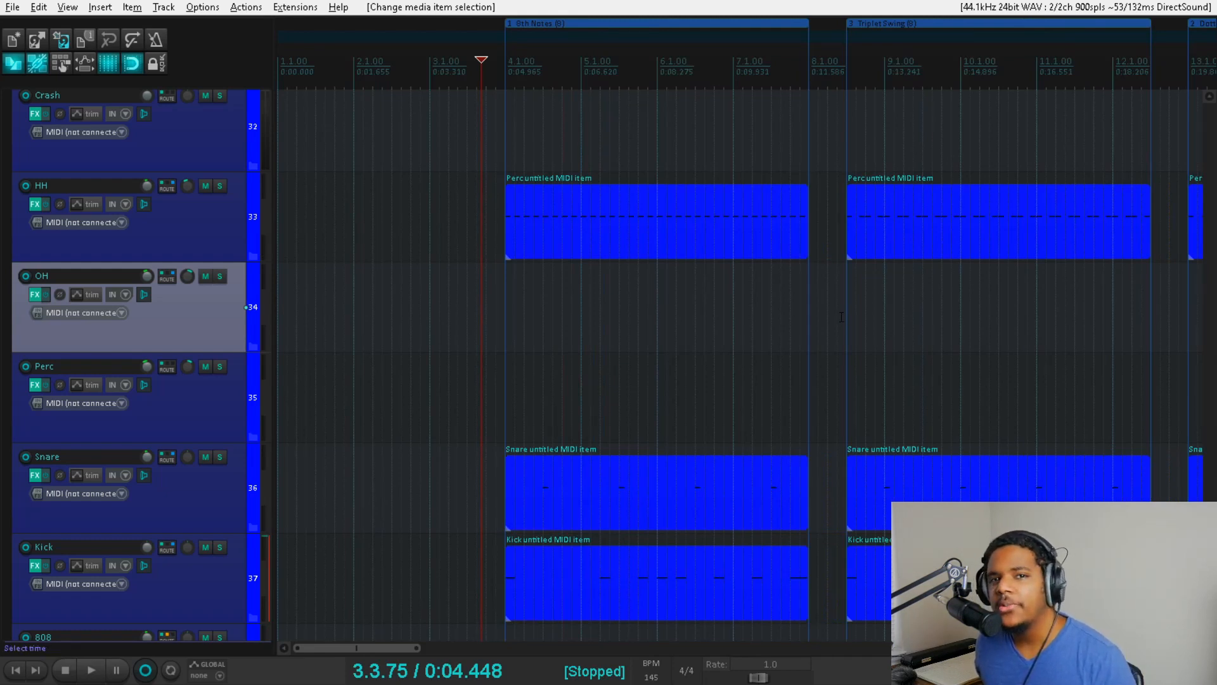
- Play the Triplet Swing region from the gap just before it, at 8.2.50, and stop playback
left_click(839, 313)
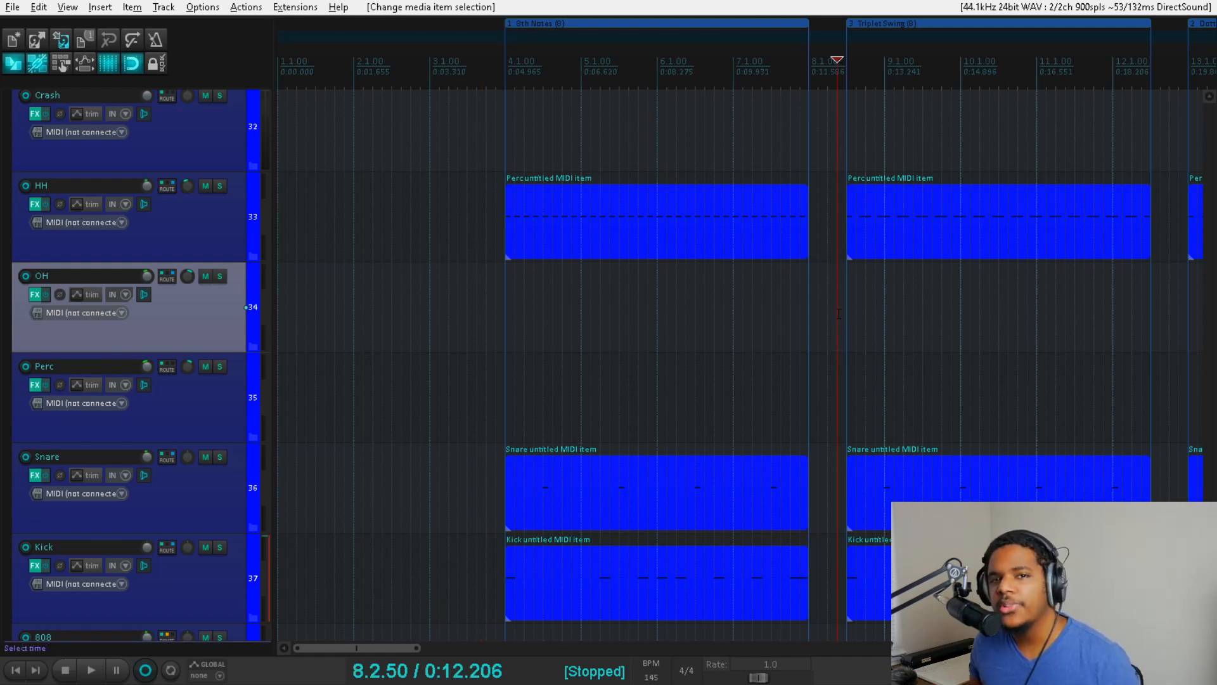
key("space")
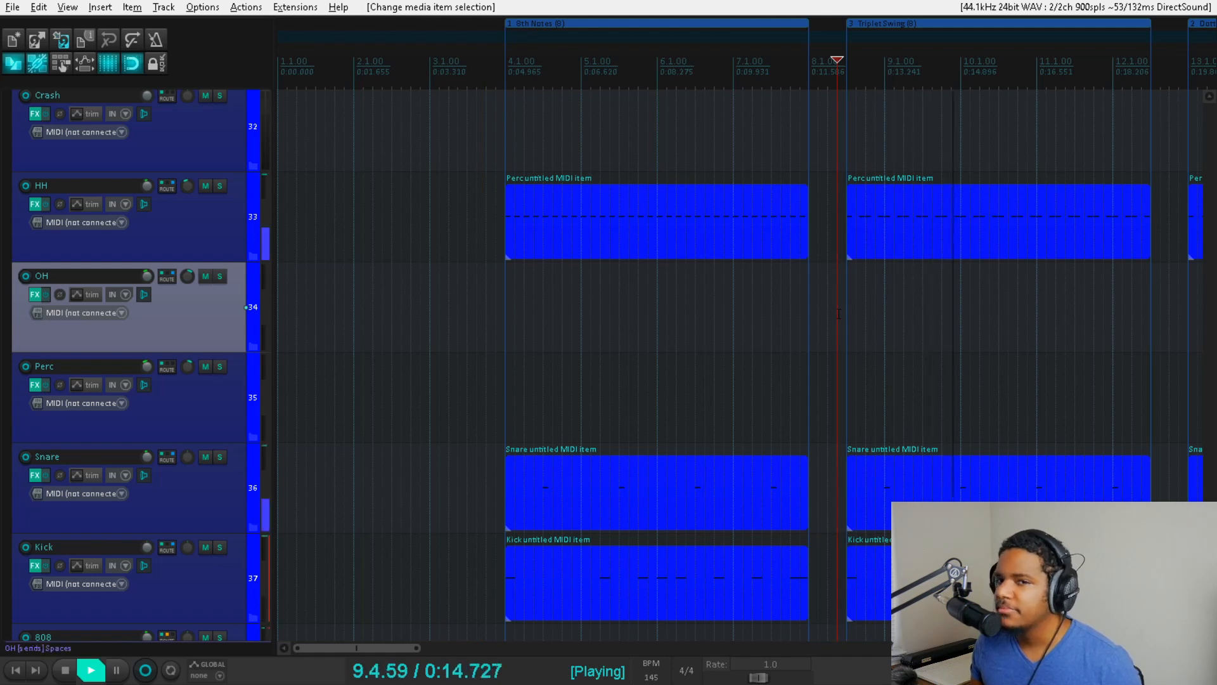
scroll(843, 298, "down", 2)
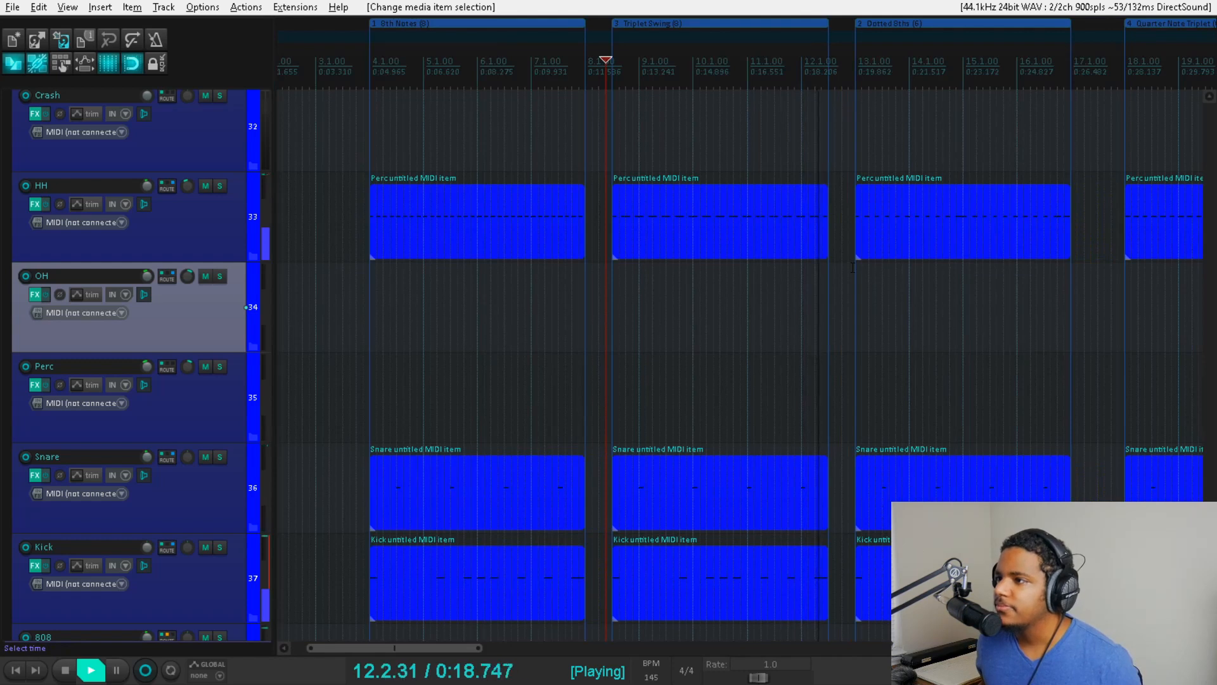
key("space")
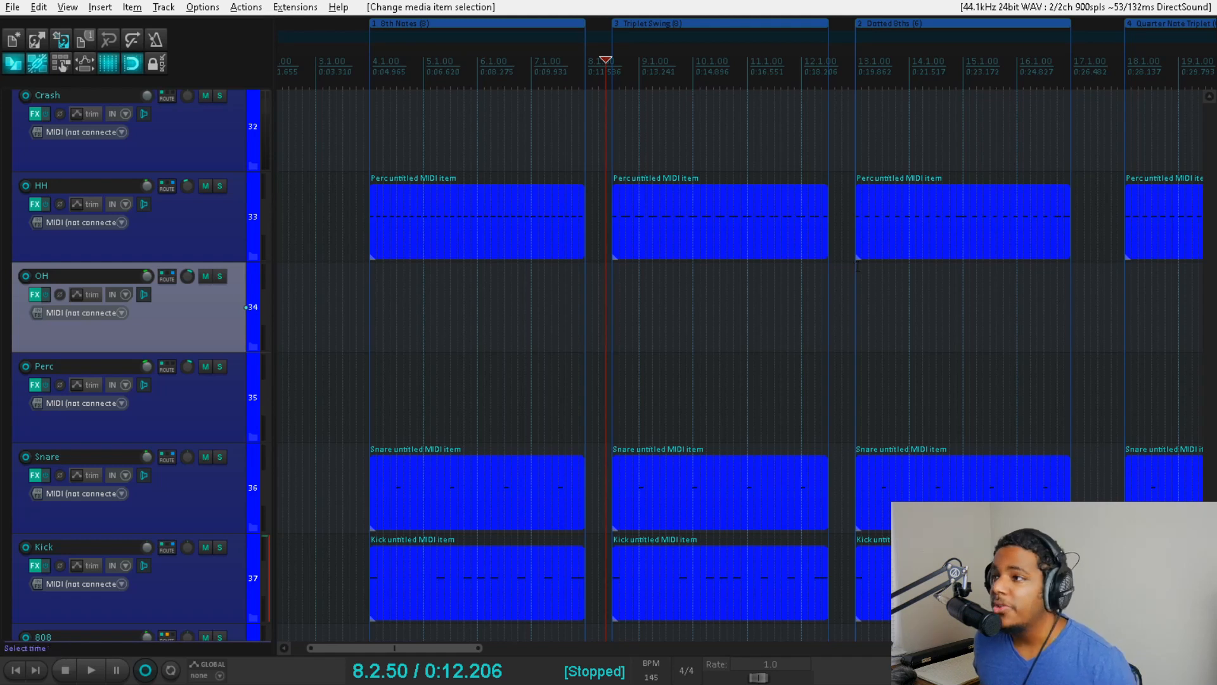
- Play the Dotted 8ths region from the gap just before bar 13, and stop playback
left_click(846, 267)
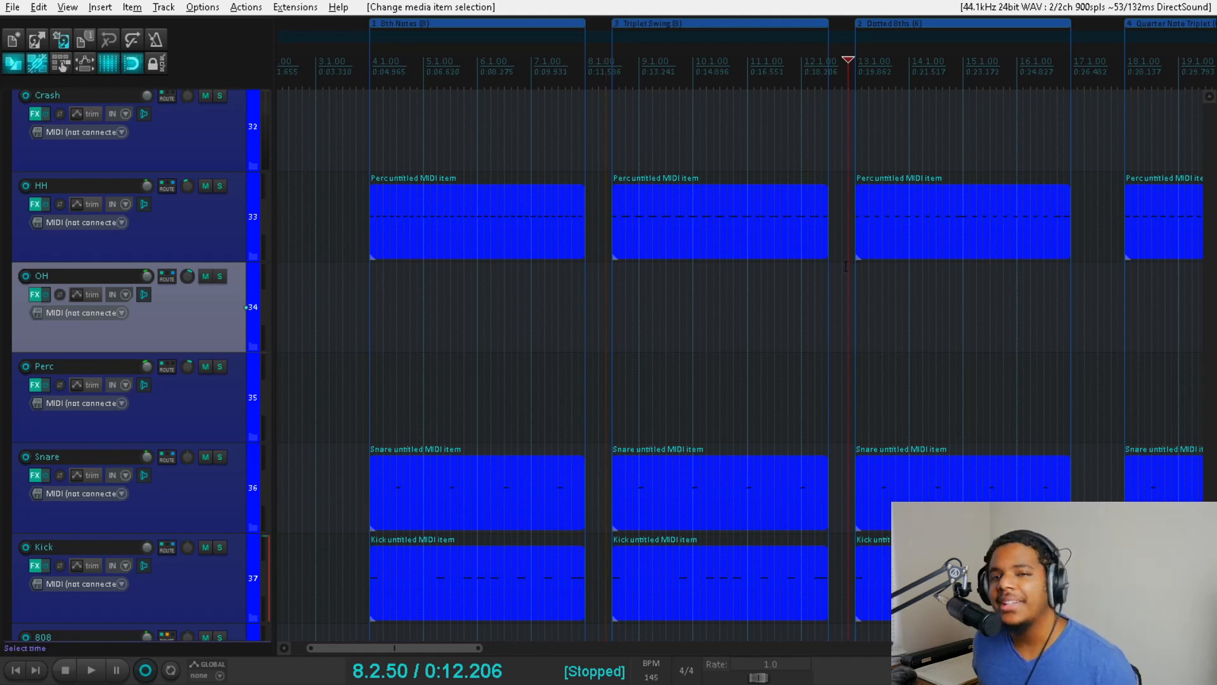
key("space")
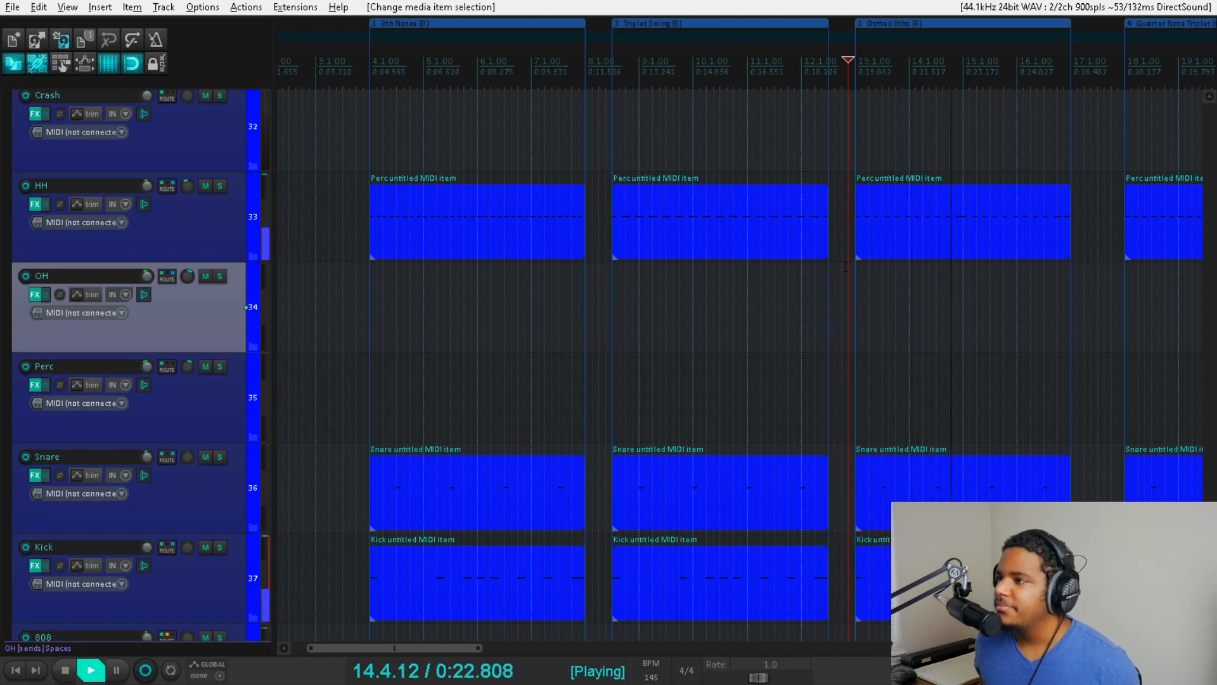
scroll(889, 260, "down", 2)
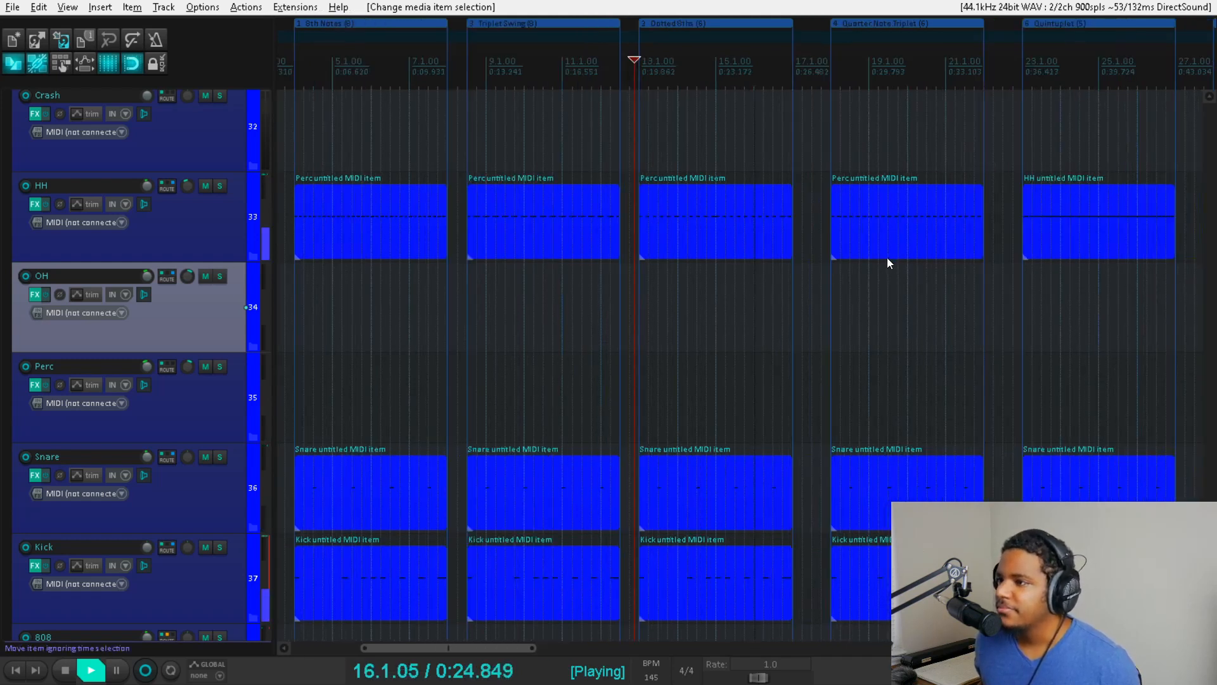
scroll(888, 258, "up", 3)
key("space")
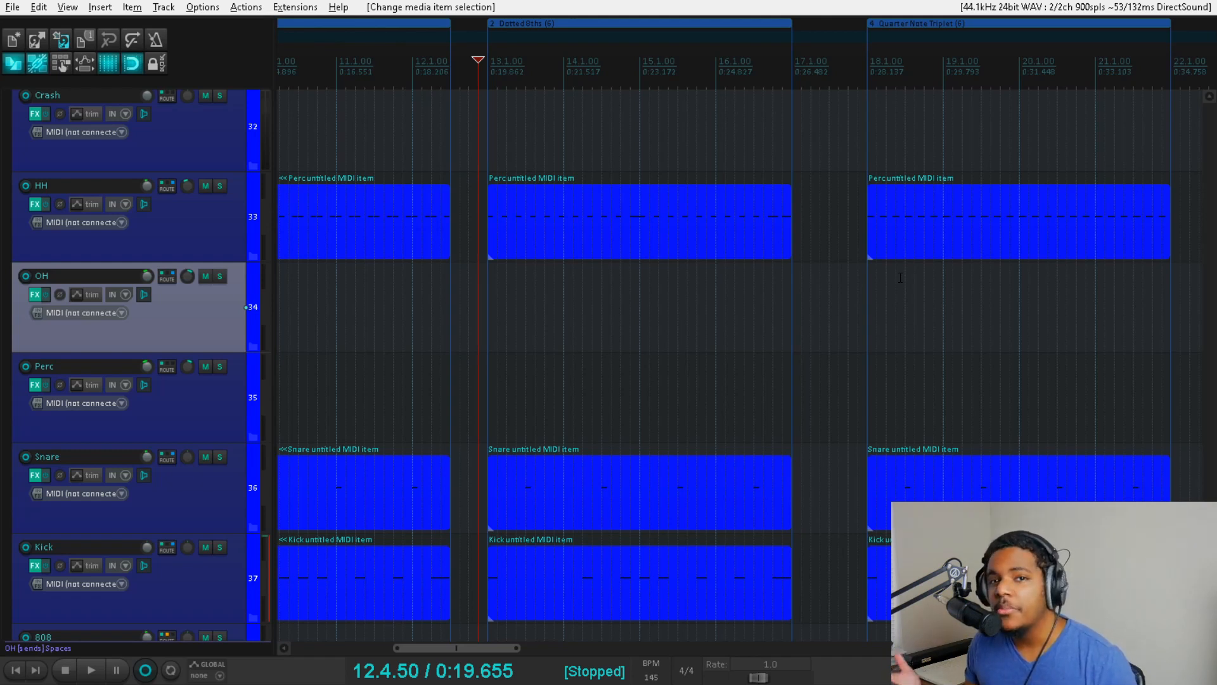
- Play the Quarter Note Triplet region from 17.4.50, just before it starts, and stop playback
left_click(854, 275)
left_click(858, 275)
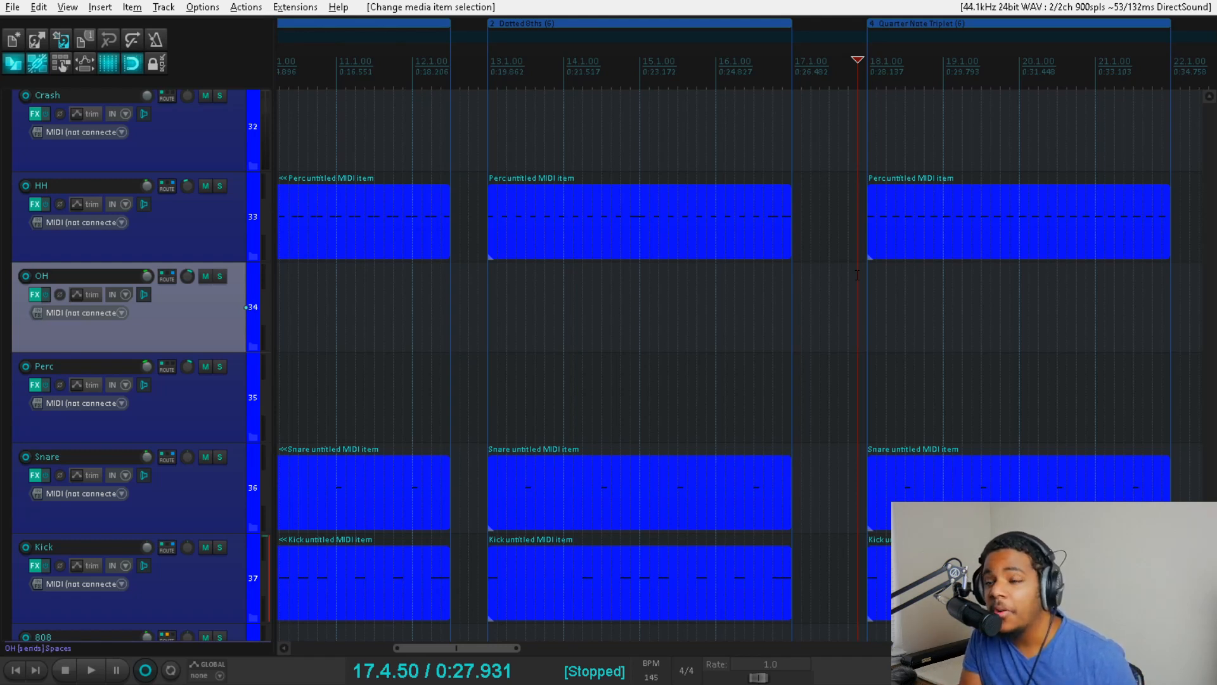
key("space")
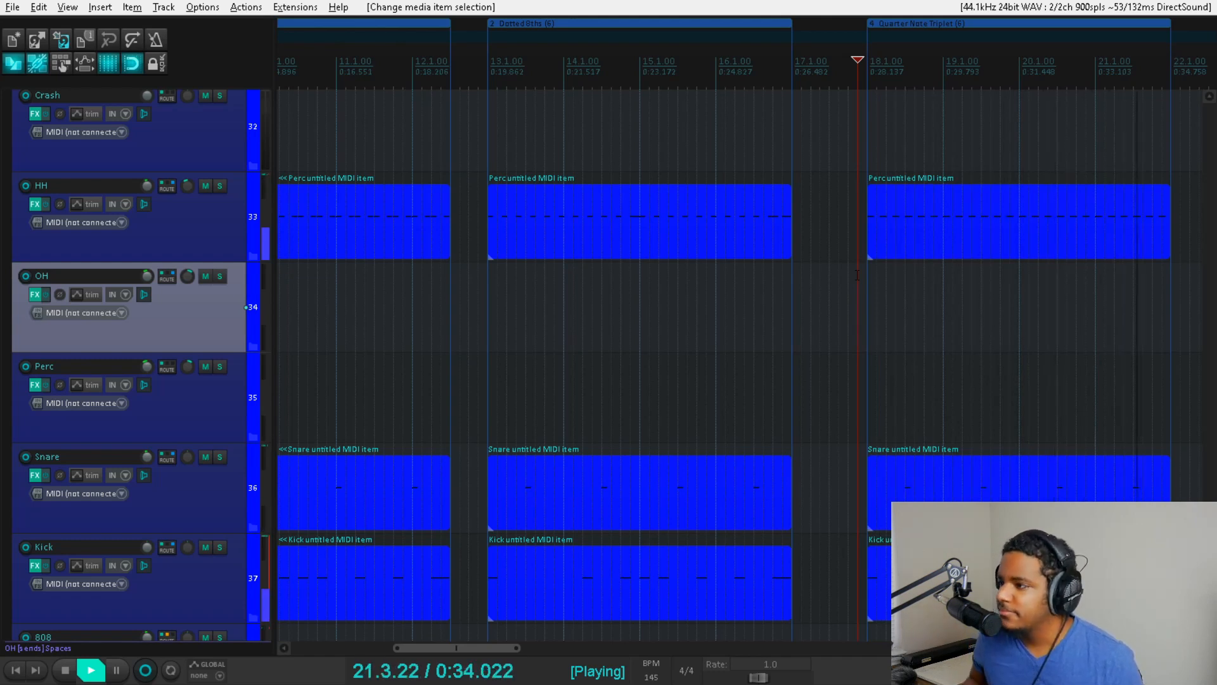
key("space")
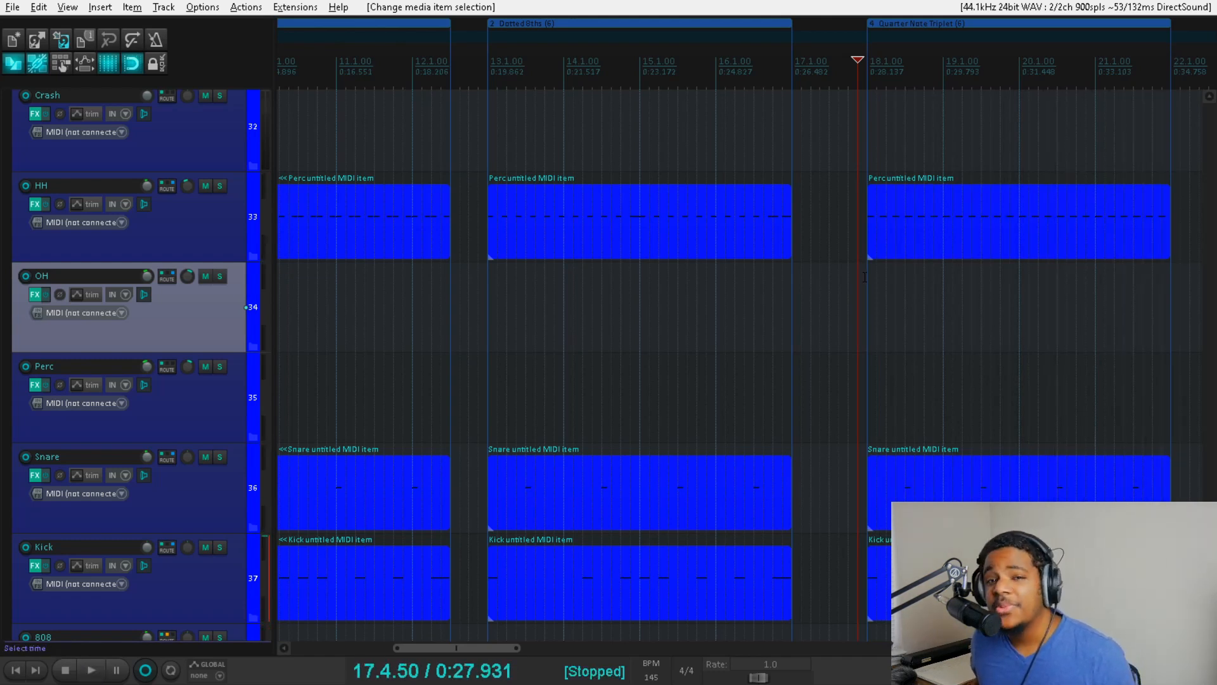
- Play the Quintuplet region from 22.4.50, just before it starts, and stop playback
scroll(865, 277, "down", 2)
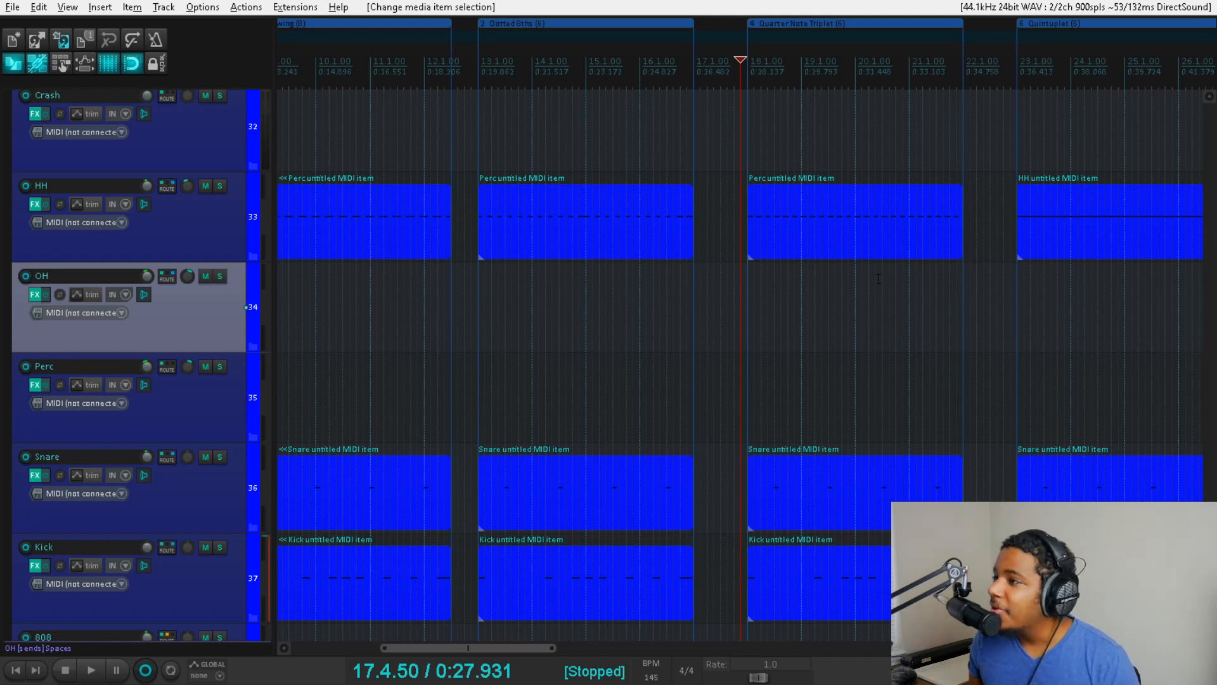
left_click(1011, 276)
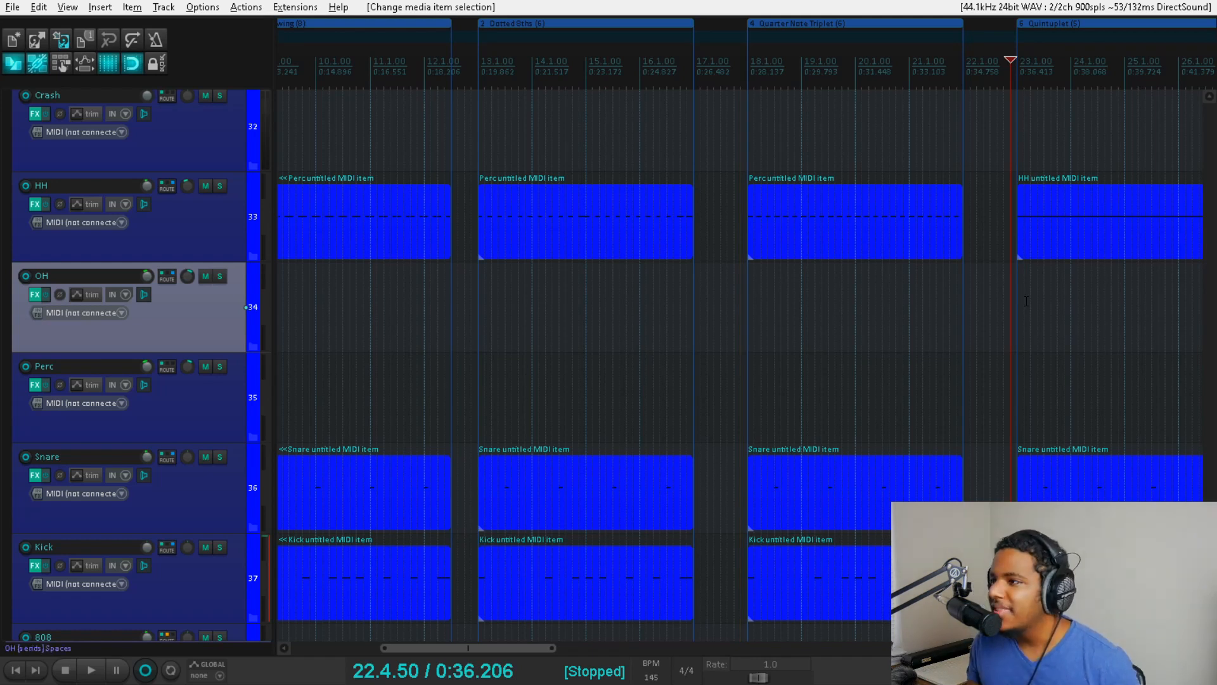
key("space")
scroll(1027, 301, "down", 2)
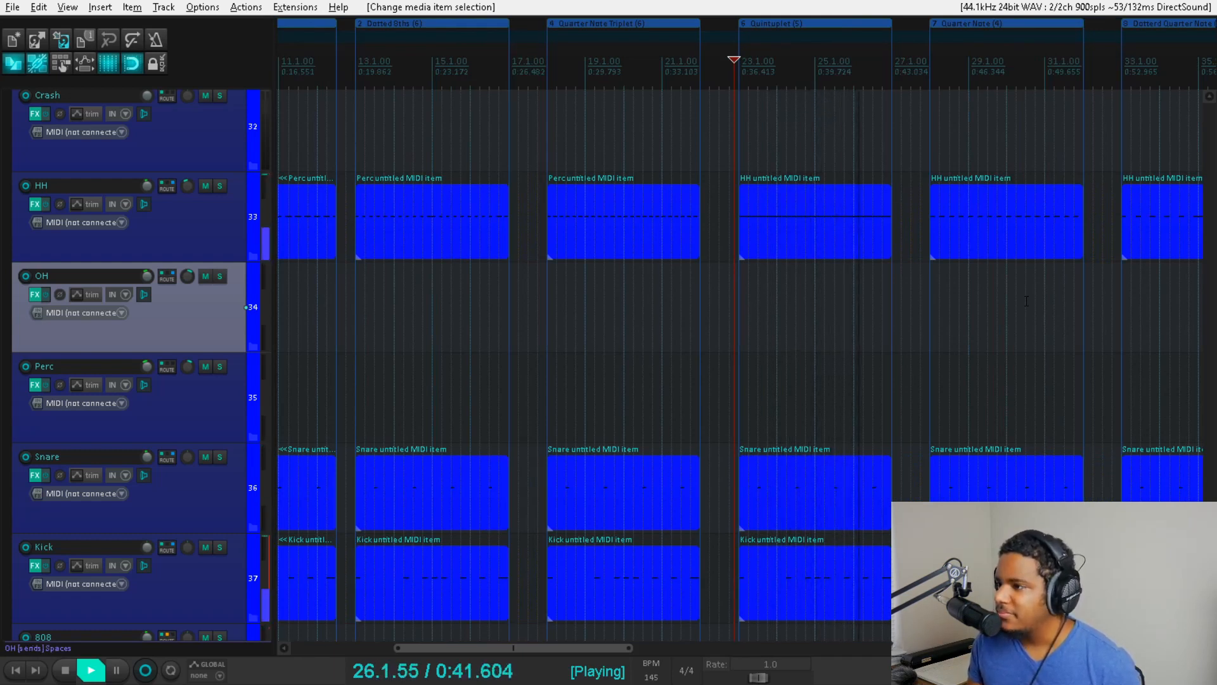
key("space")
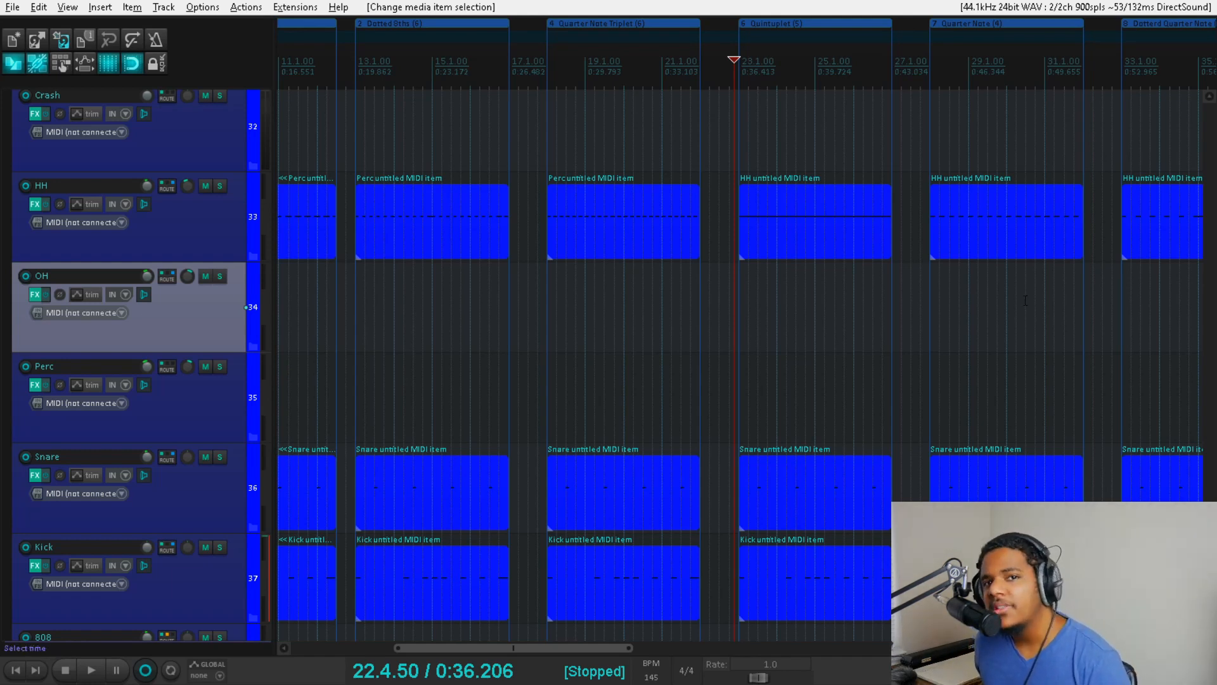
- Play the Quarter Note region from 27.4.00, just before it starts, and stop playback
scroll(1014, 290, "up", 2)
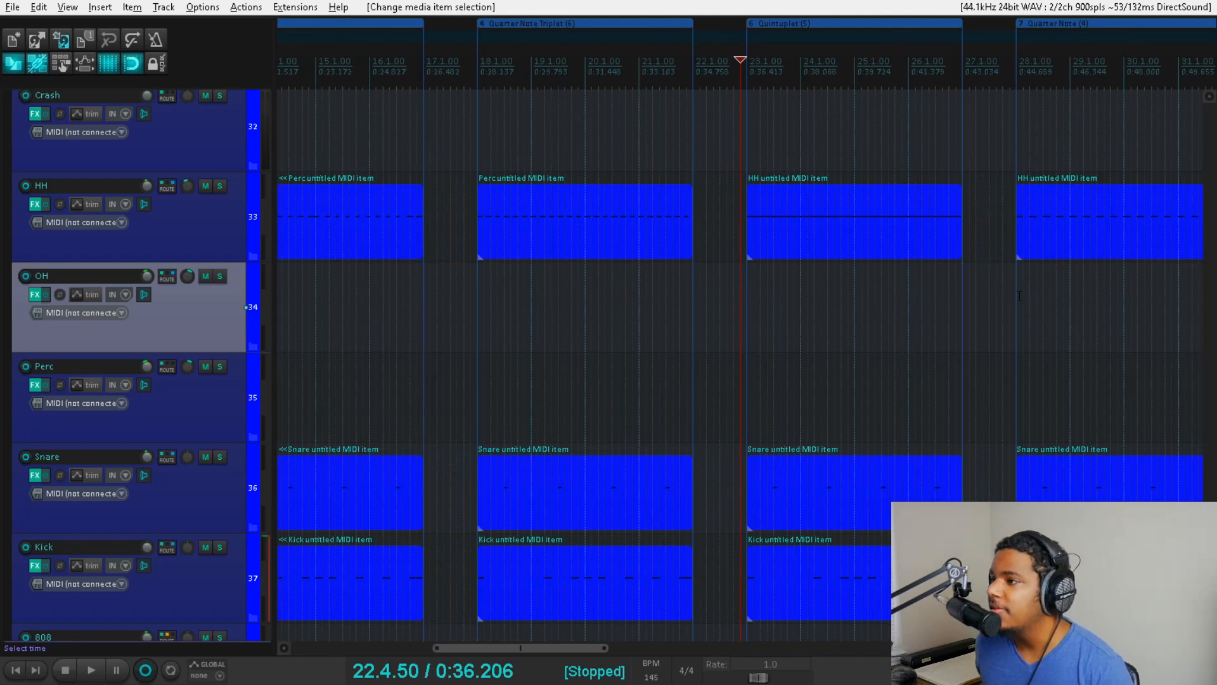
left_click(1007, 291)
scroll(996, 309, "down", 2)
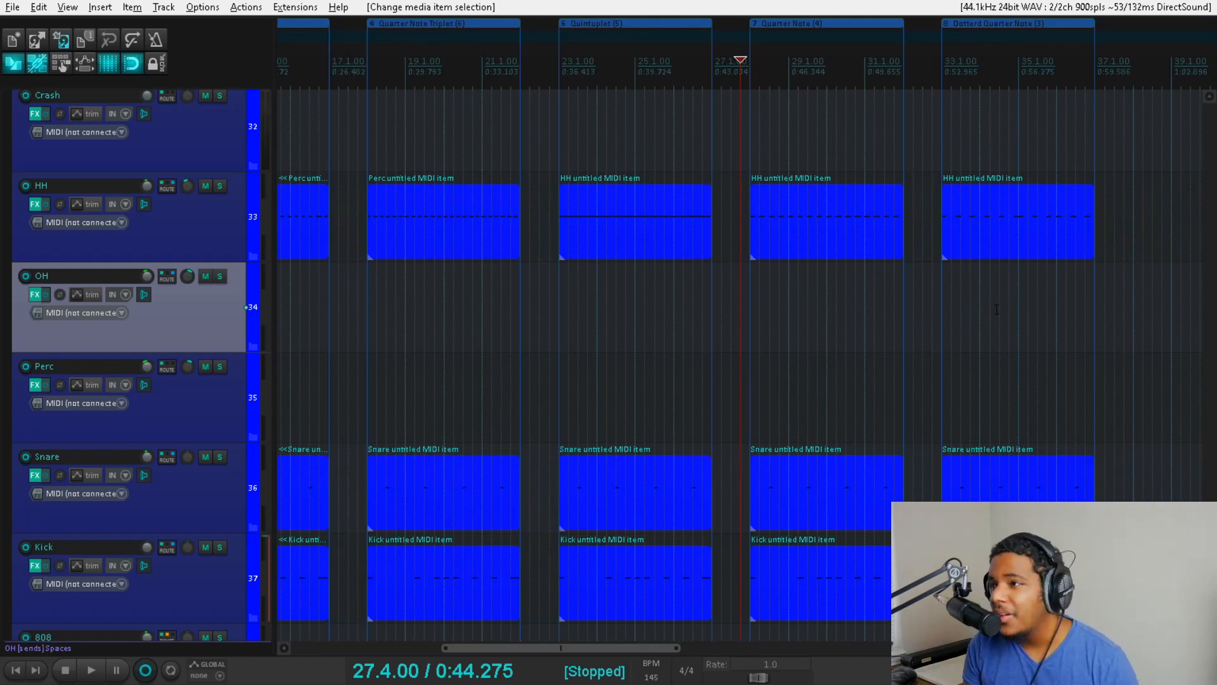
key("space")
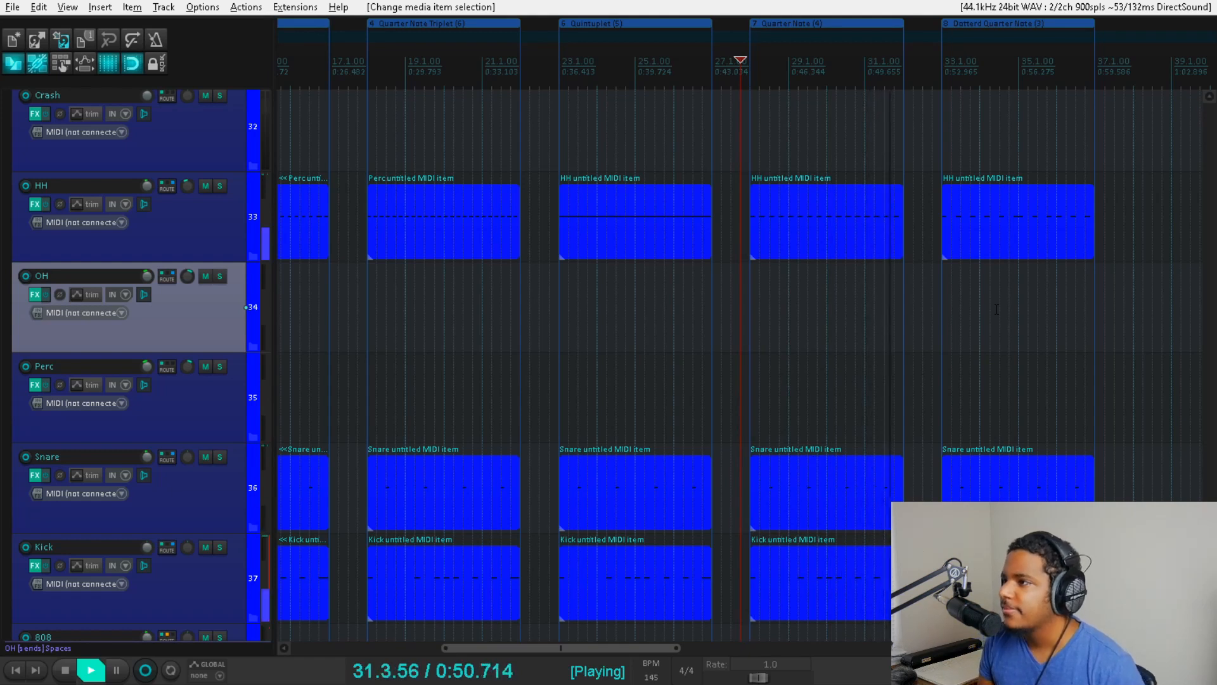
key("space")
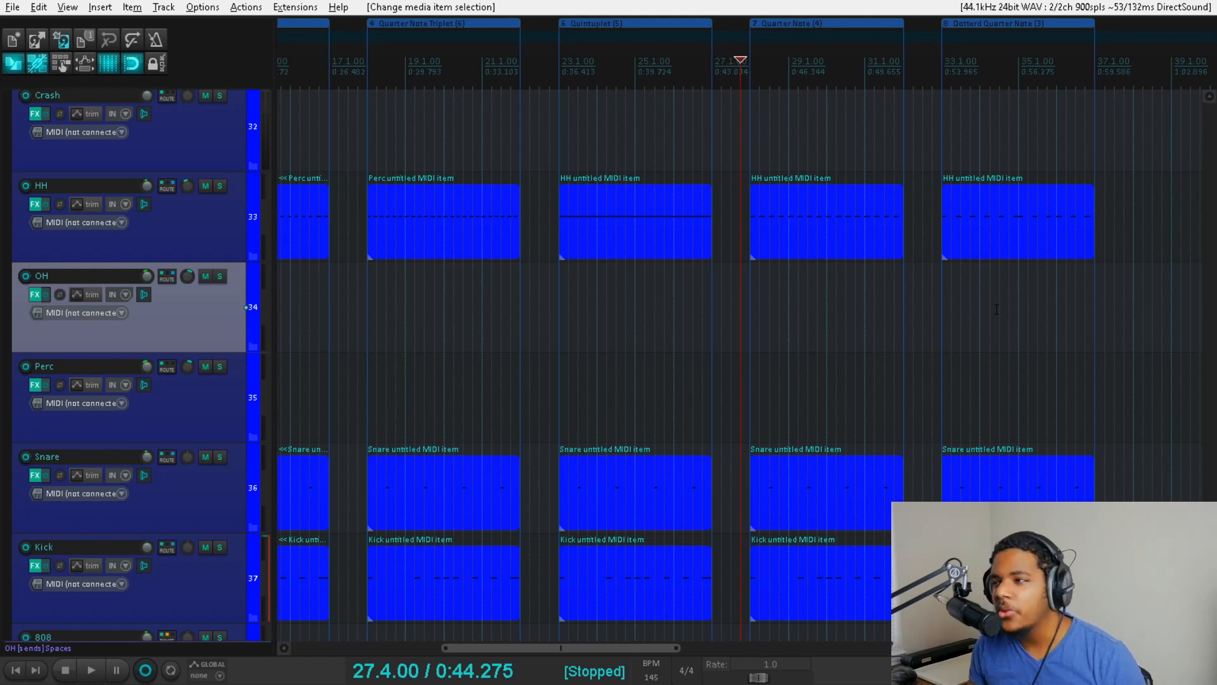
- Play the Dotted Quarter Note region from 32.4.00, just before it starts, and stop playback
left_click(937, 289)
key("space")
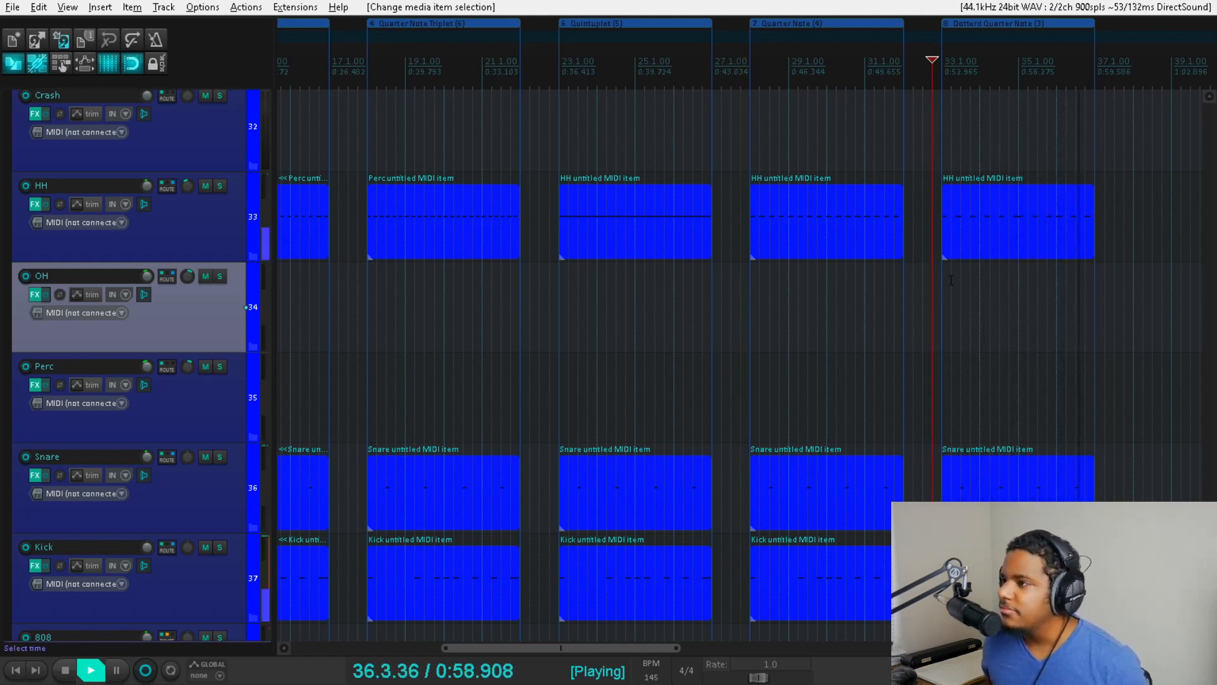
key("space")
key("space")
key("space")
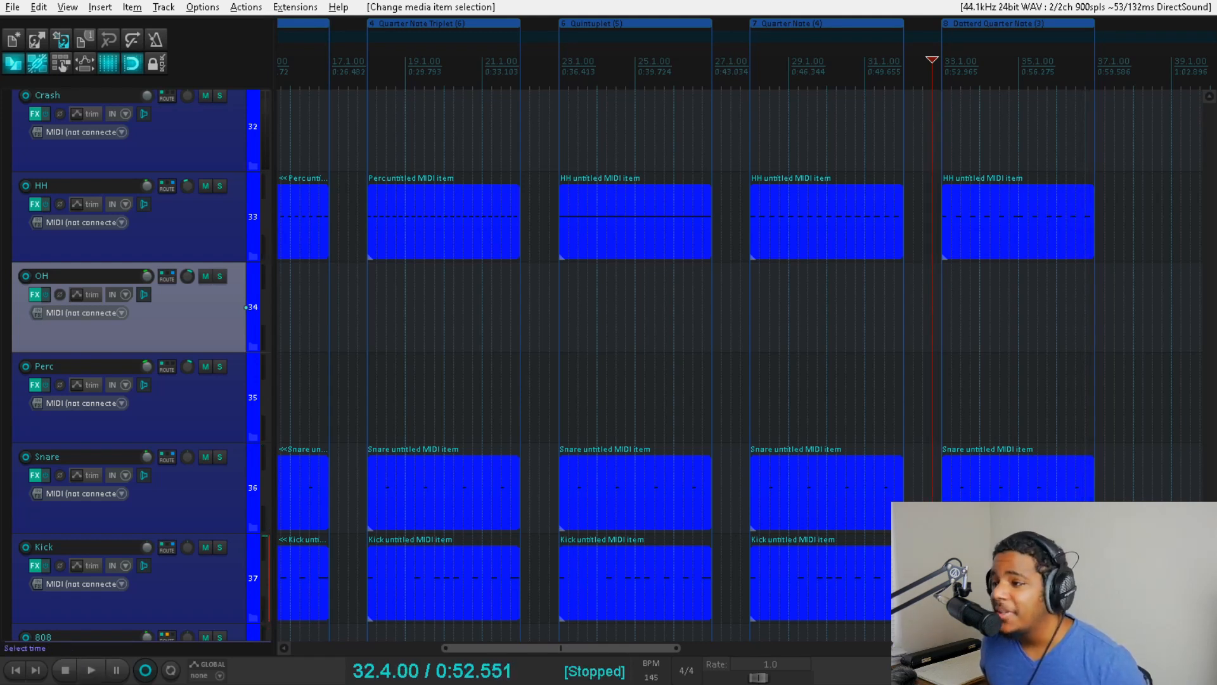
- Select the HH items of the Quintuplet, Quarter Note and Dotted Quarter Note regions together
left_click_drag(1126, 394, 557, 226)
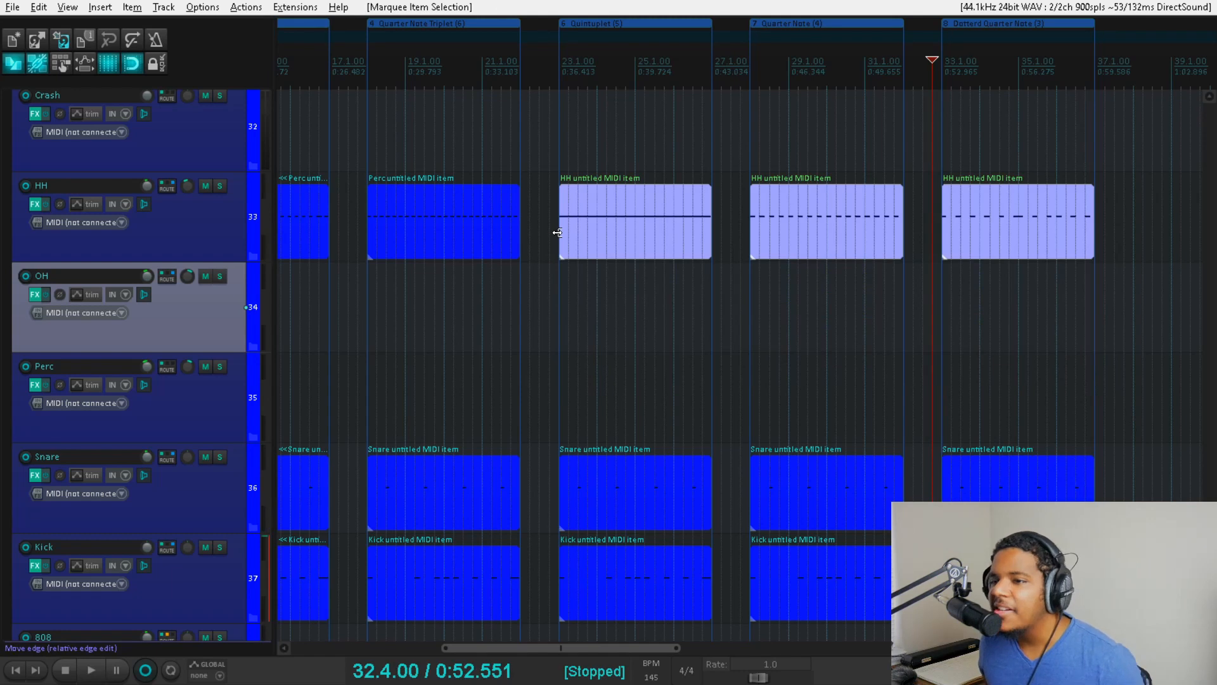
left_click_drag(546, 648, 375, 629)
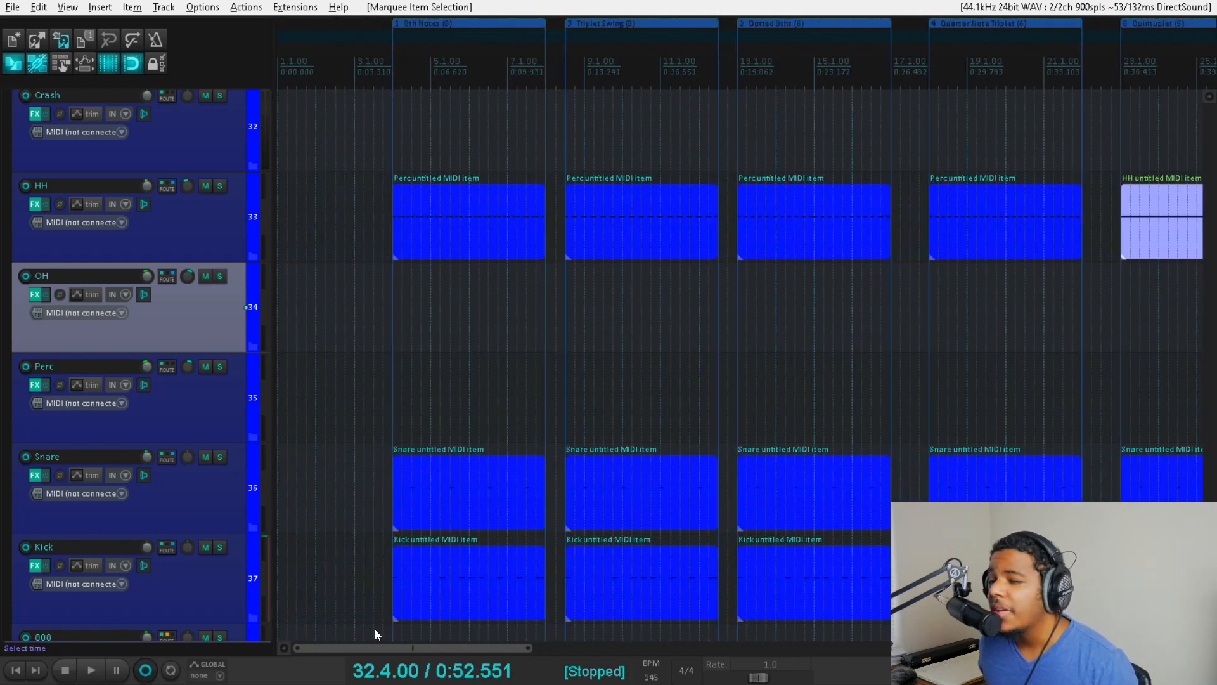
- Play the 8th Notes region from 3.4.25 with the metronome enabled partway, stop playback, and disable the metronome again
left_click(376, 479)
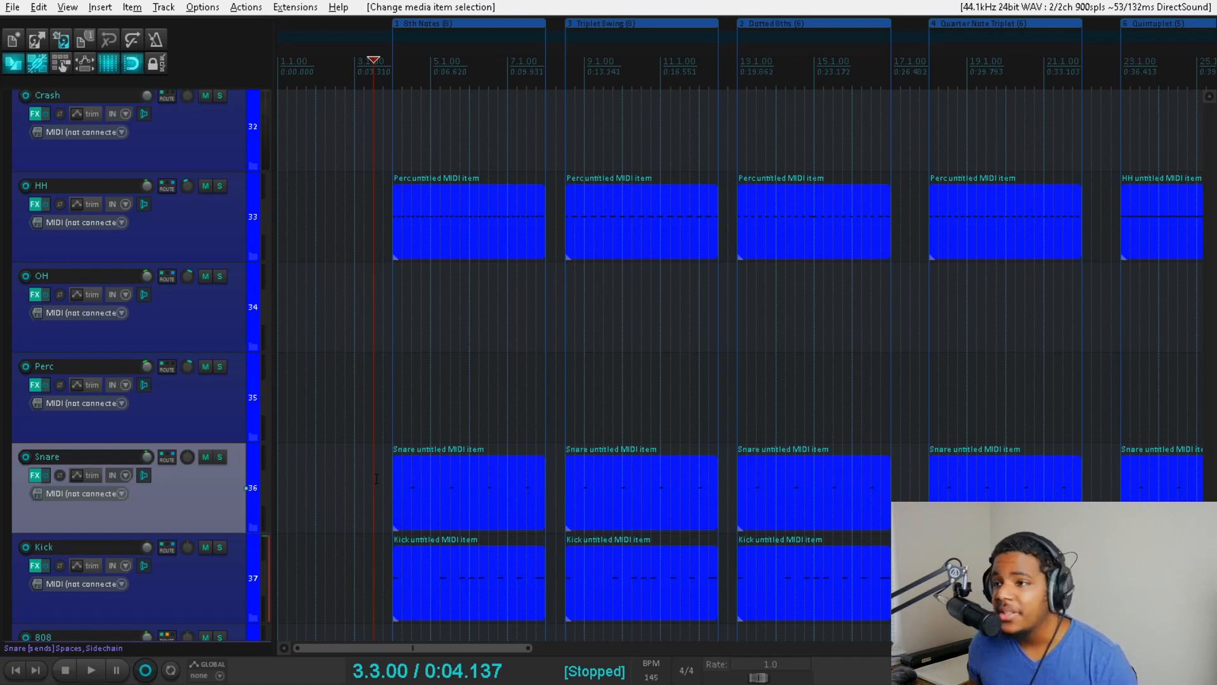
scroll(491, 401, "up", 3)
left_click(575, 357)
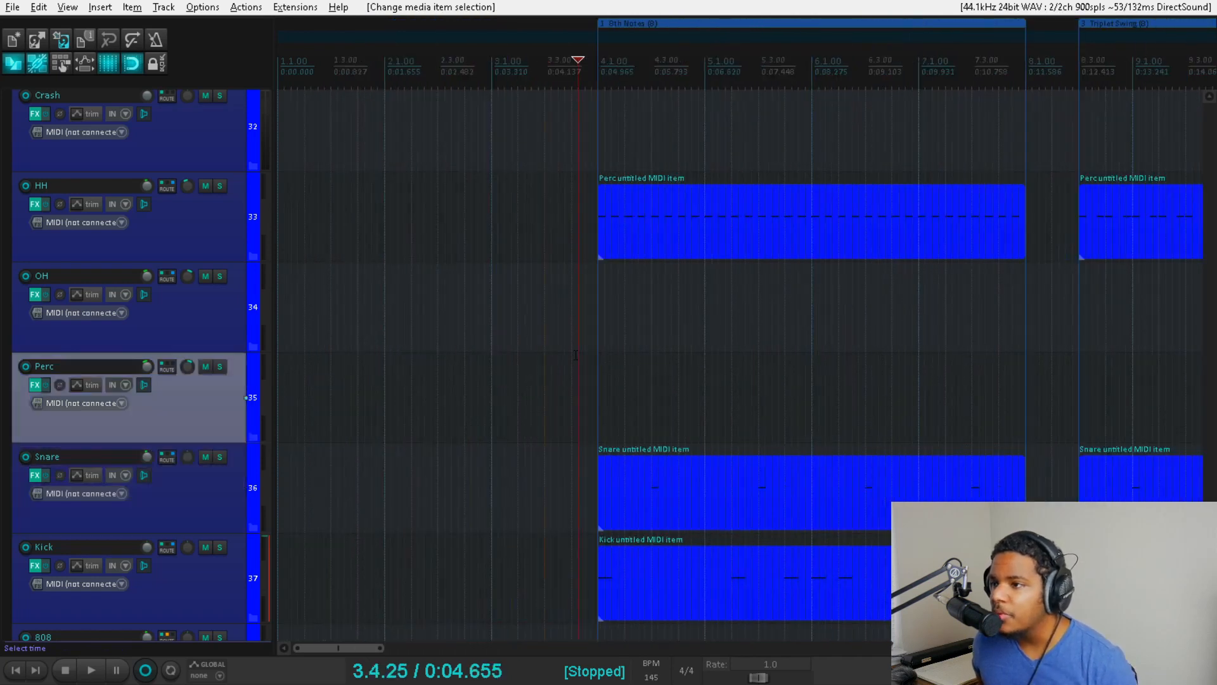
key("space")
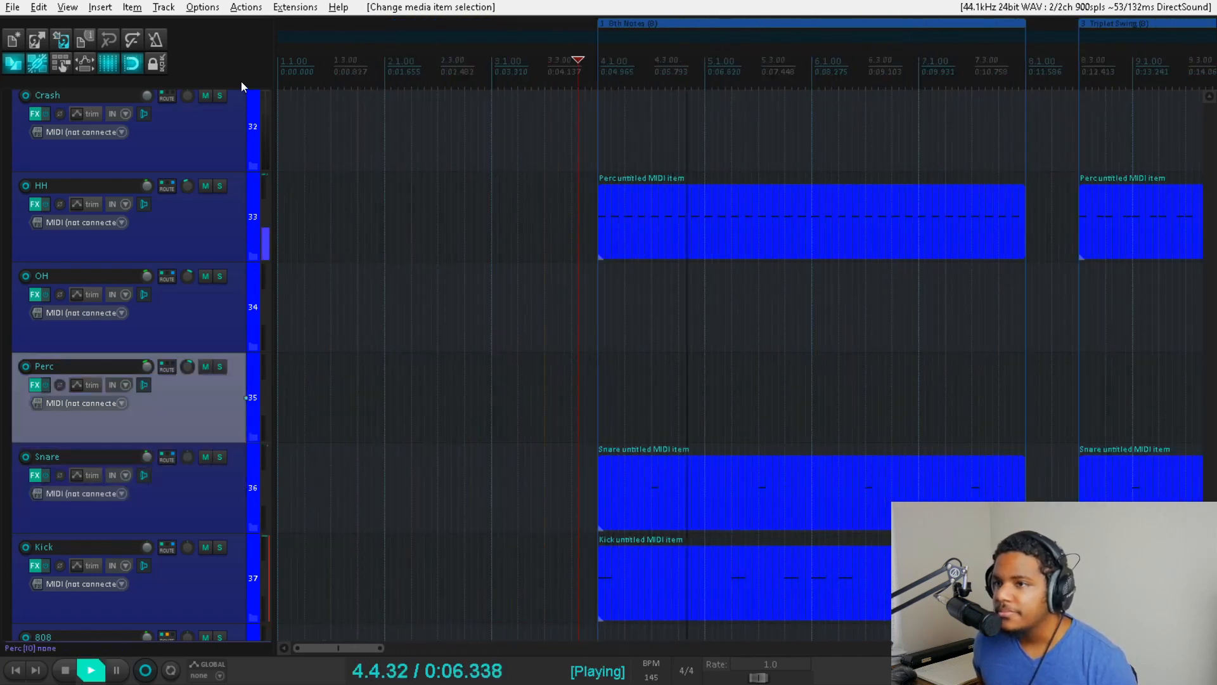
left_click(158, 37)
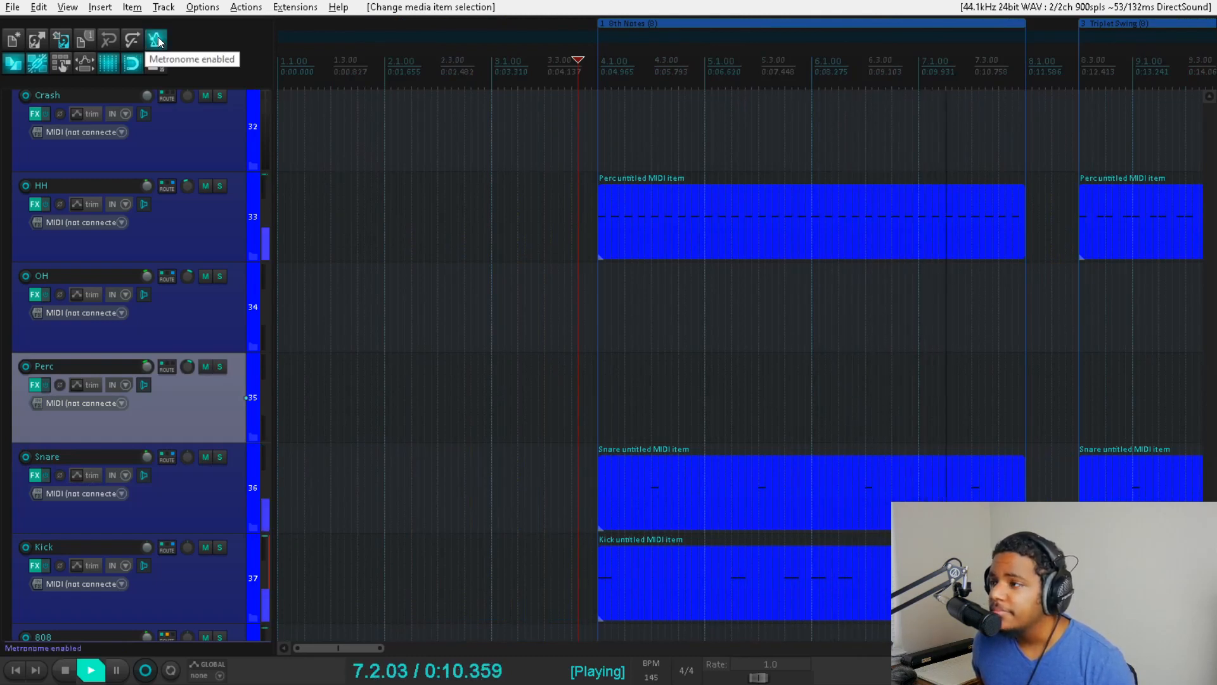
key("space")
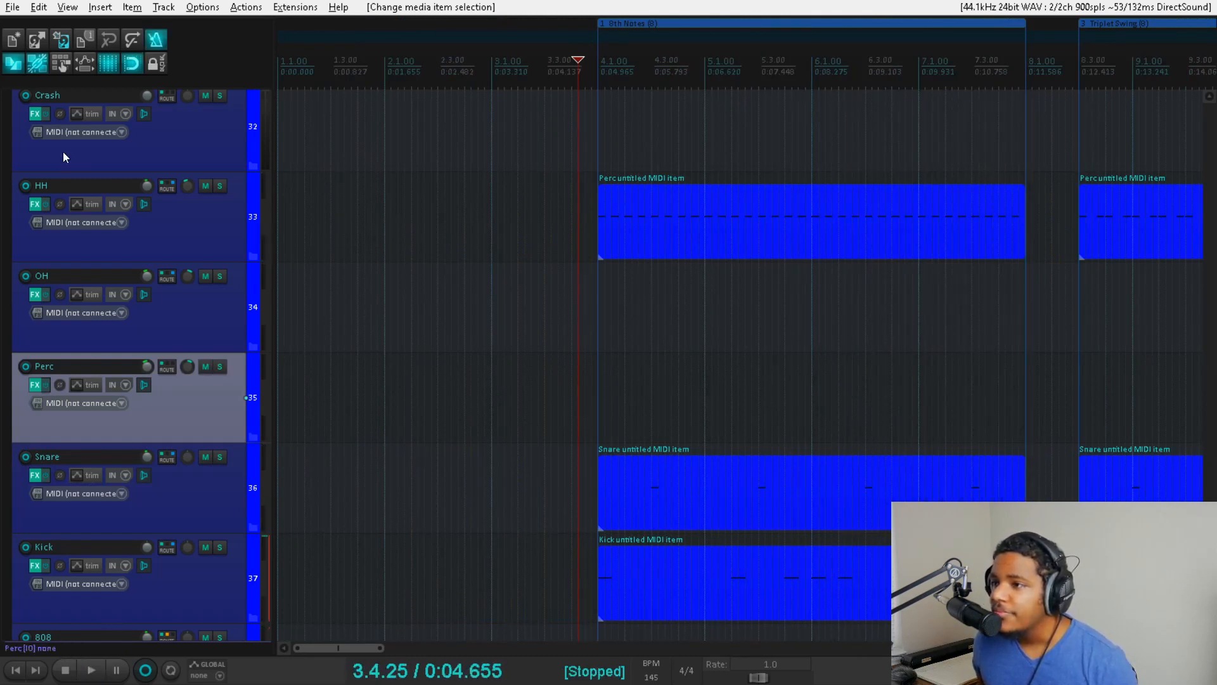
left_click(157, 45)
- Play the Quarter Note region again from its start at 28.1.00, and stop playback
scroll(484, 154, "down", 4)
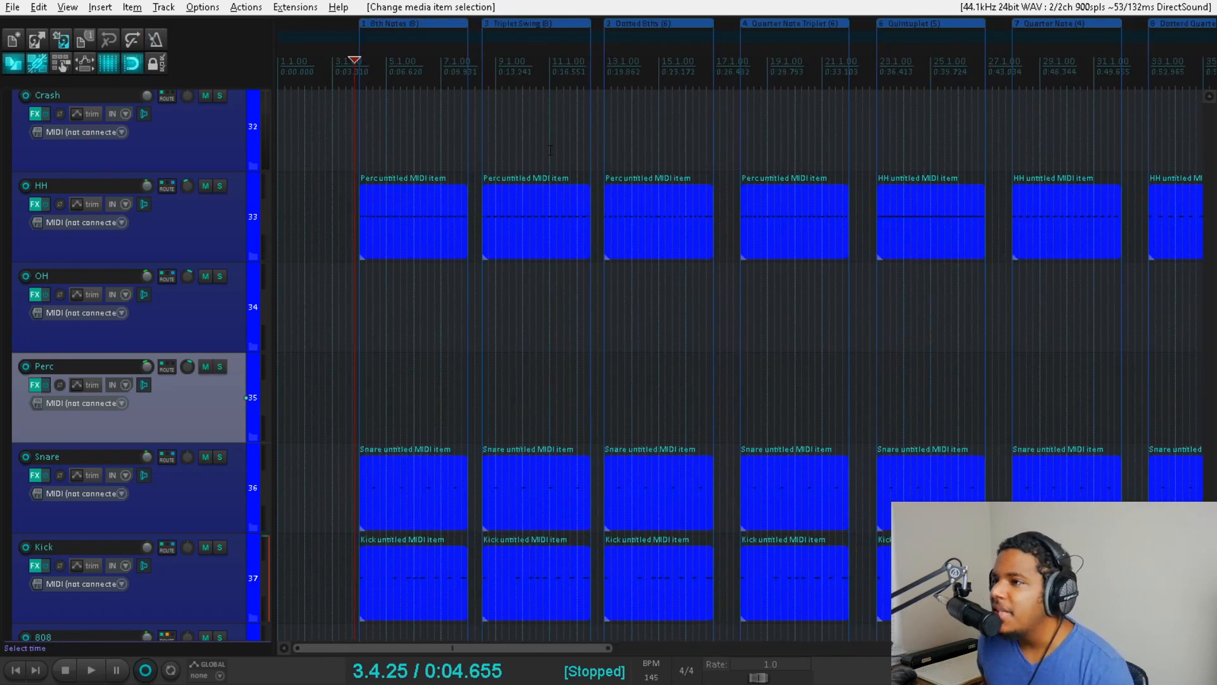
scroll(780, 171, "down", 2)
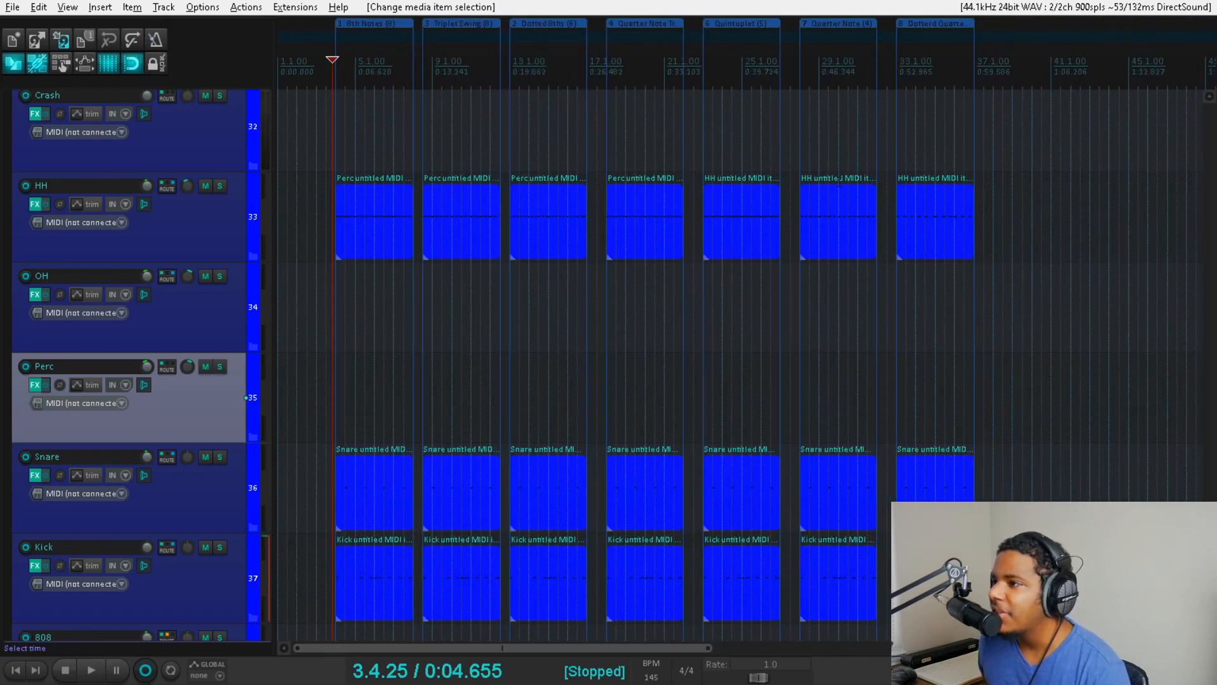
left_click(797, 154)
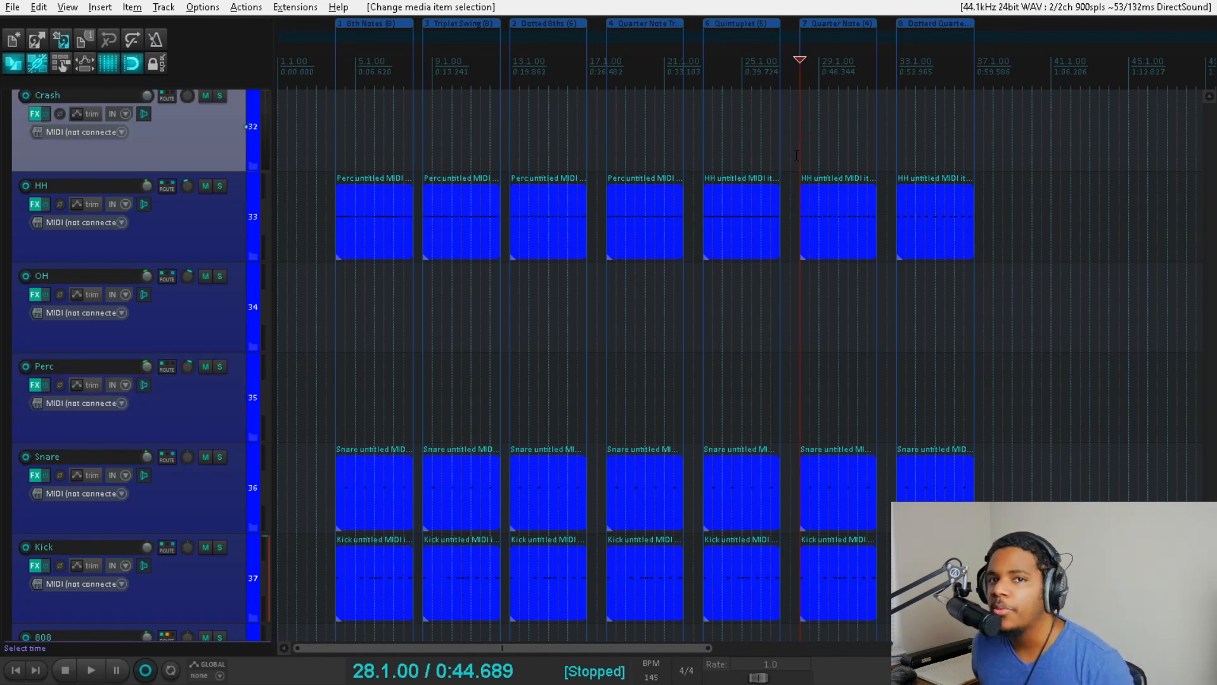
key("space")
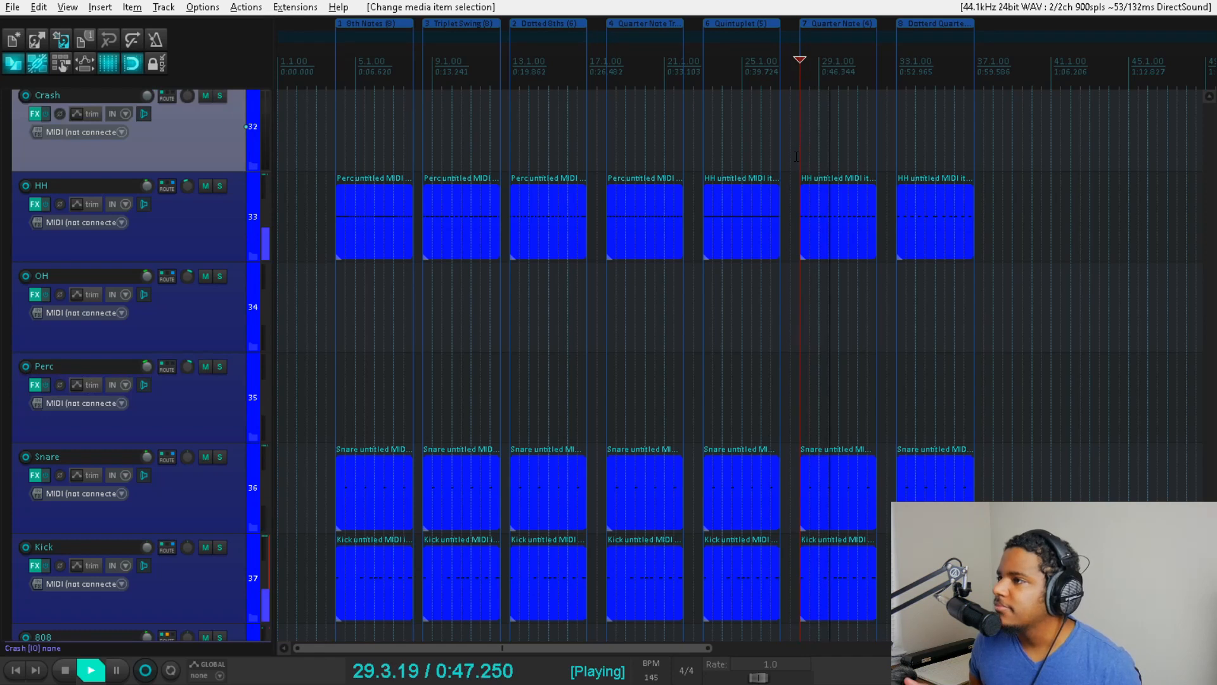
key("space")
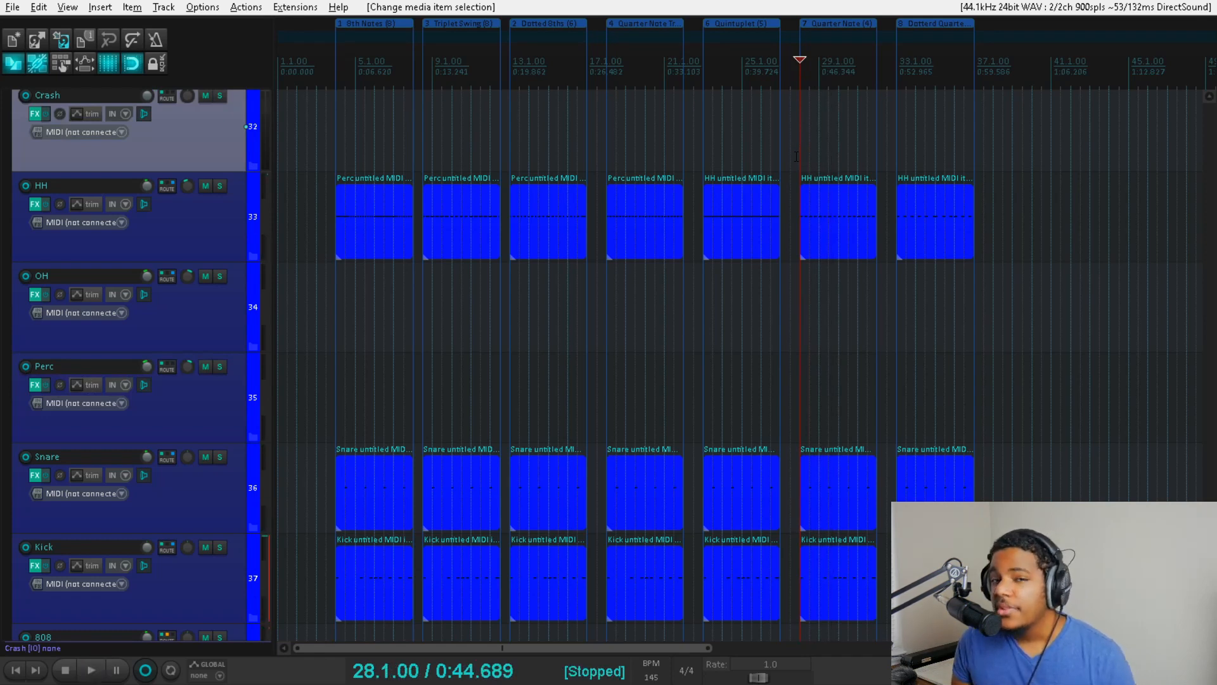